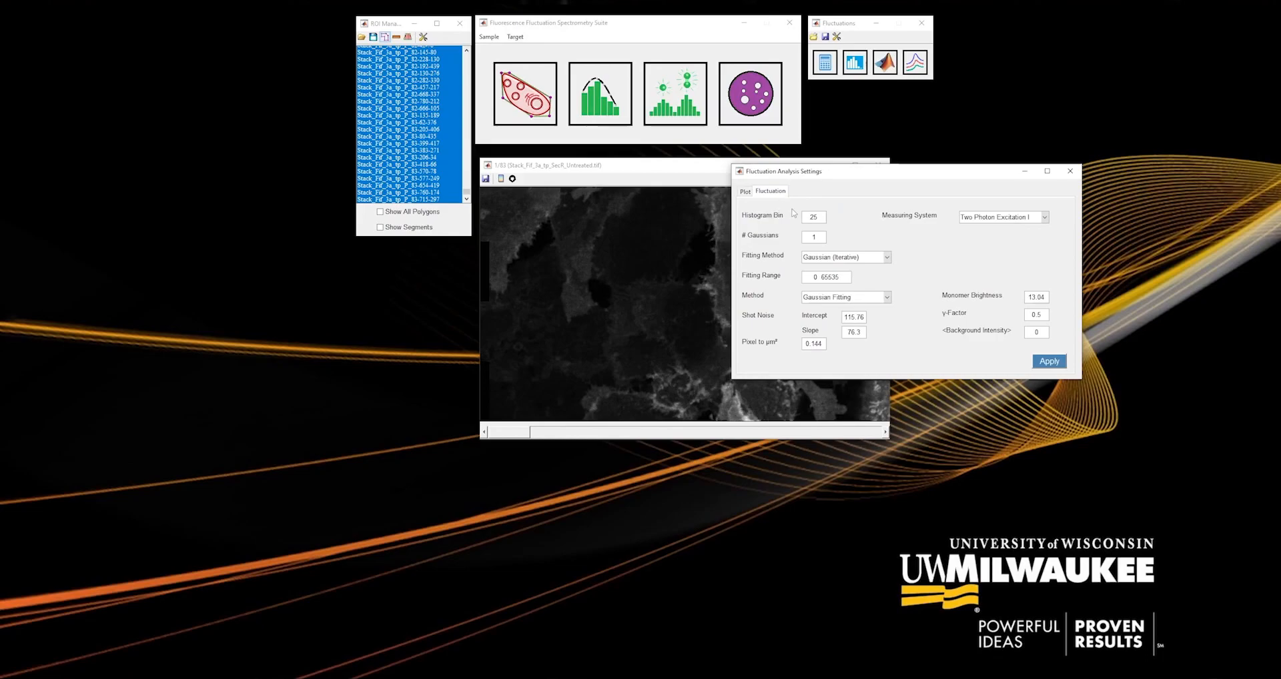
Set the histogram bin to 200 and check the measuring system options, keeping Two Photon Excitation I.
double_click(814, 217)
text(200)
click(1046, 218)
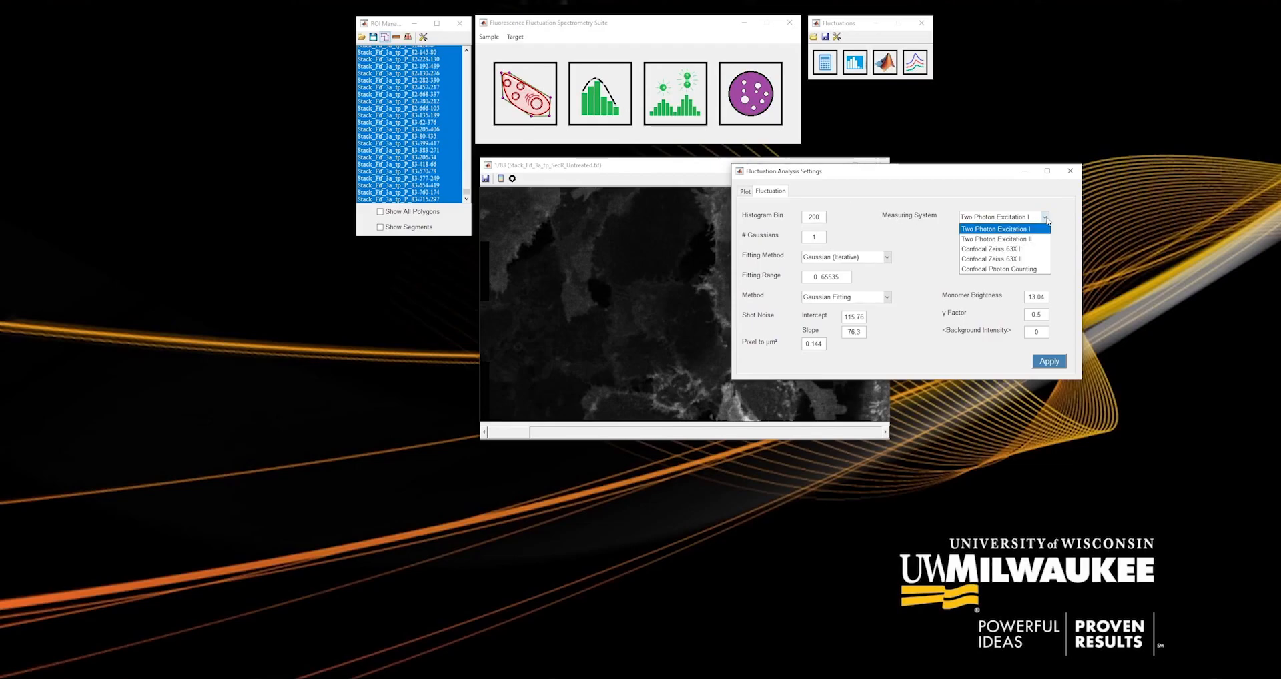
click(1047, 221)
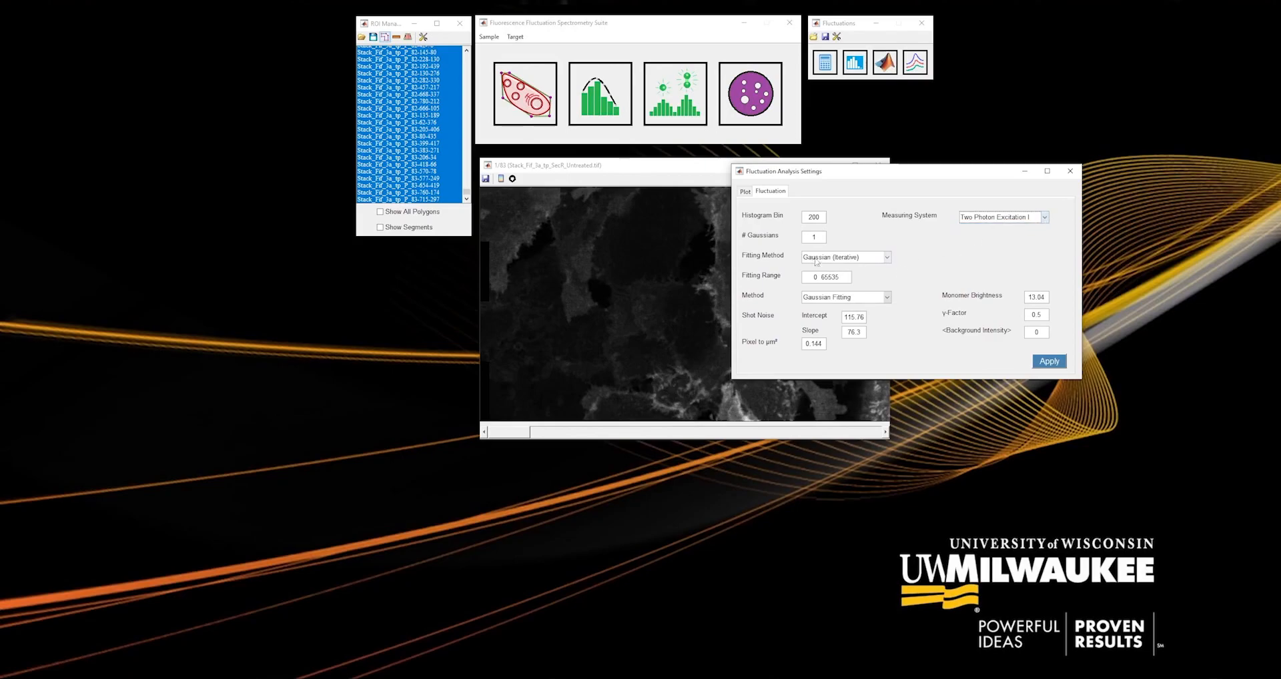
Review the fitting method and analysis method options, keeping Gaussian (Iterative) and Gaussian Fitting.
key(Tab)
click(844, 236)
click(888, 258)
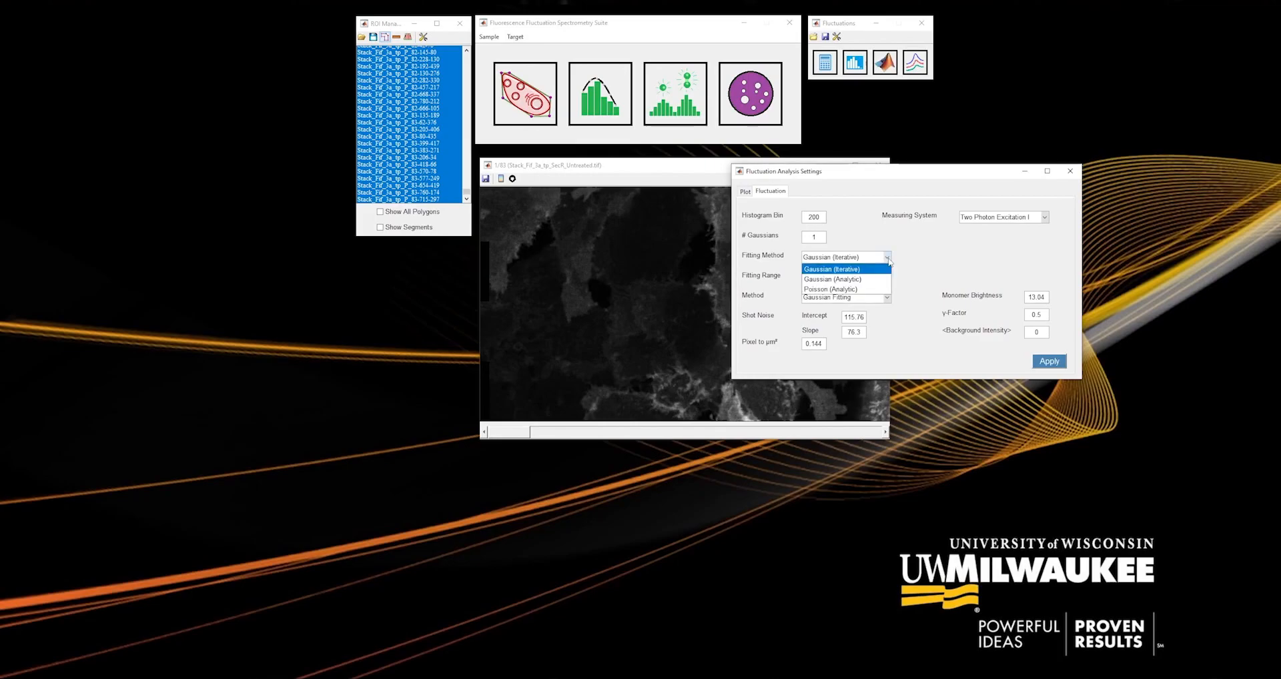
click(888, 262)
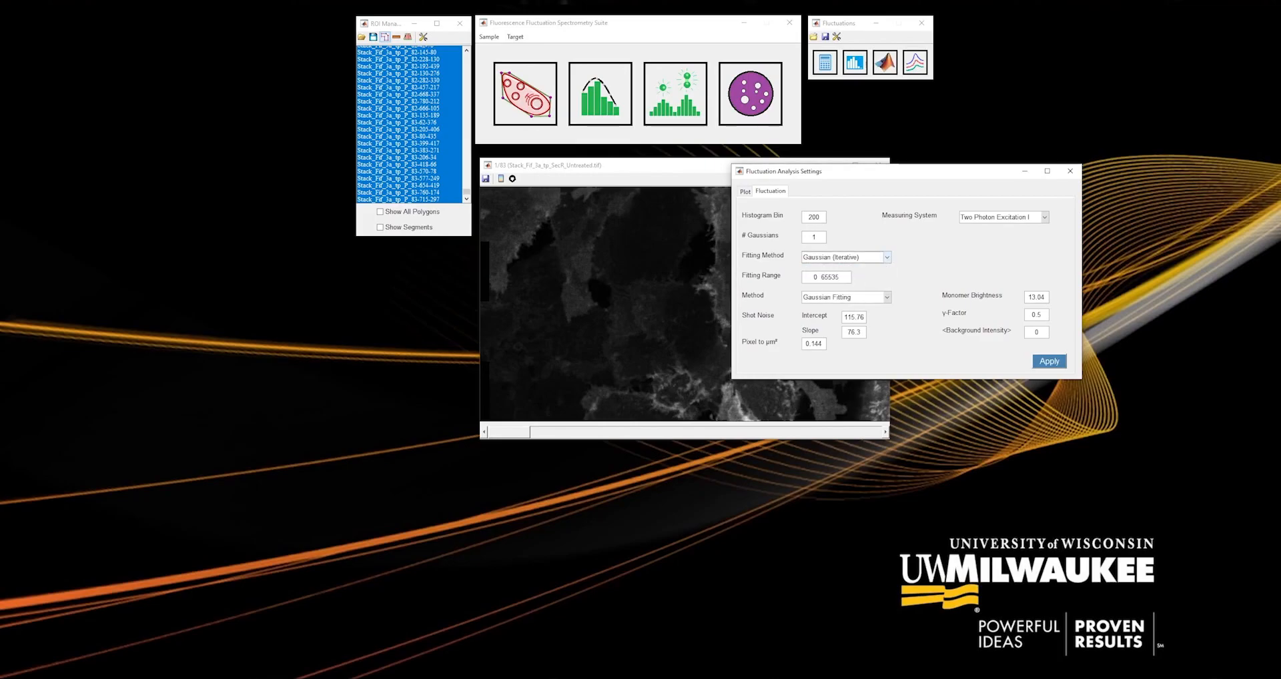
key(Tab)
click(888, 298)
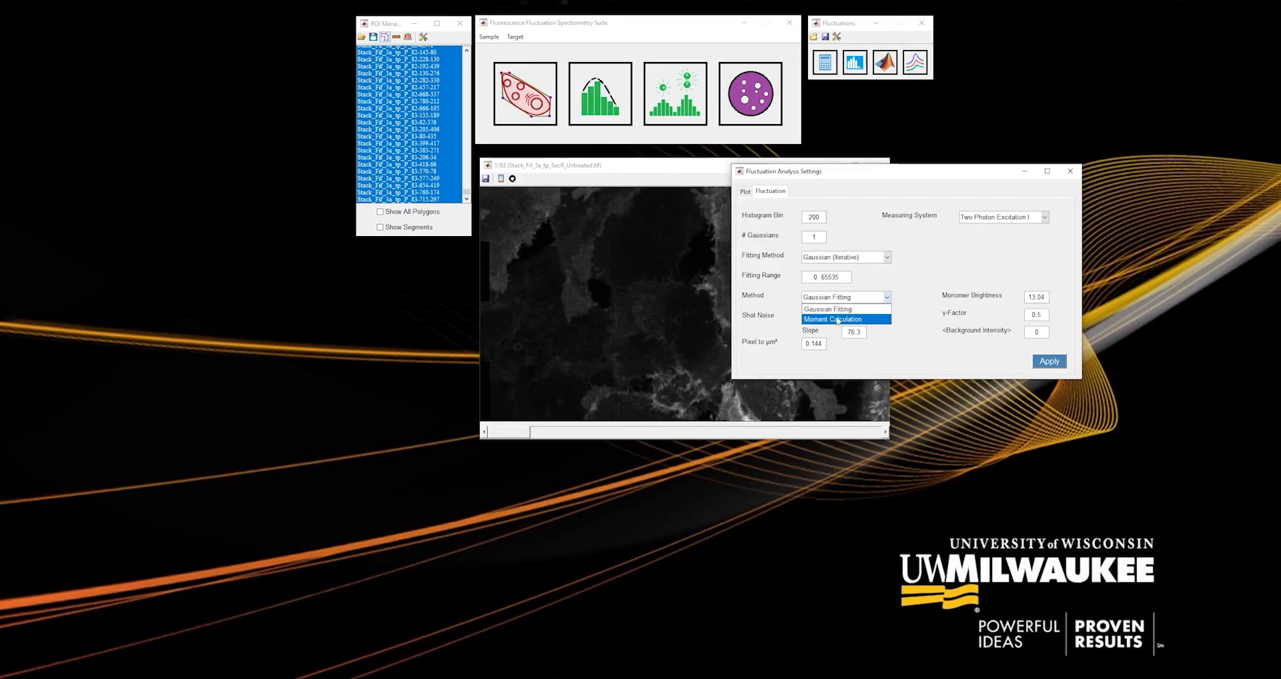
click(906, 307)
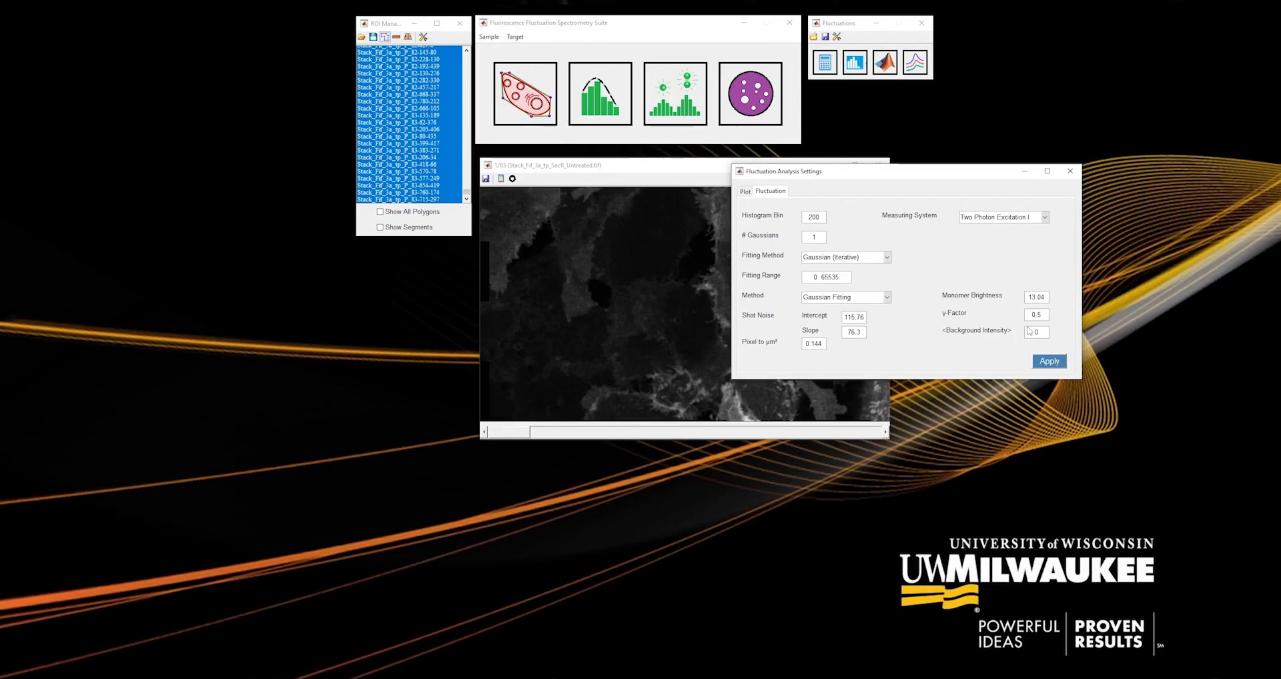
Set the monomer brightness to 72, apply the fluctuation settings, and calculate brightness and concentration for the selected ROIs.
drag(1028, 297, 1039, 297)
text(50)
text(73)
key(BackSpace)
click(1050, 362)
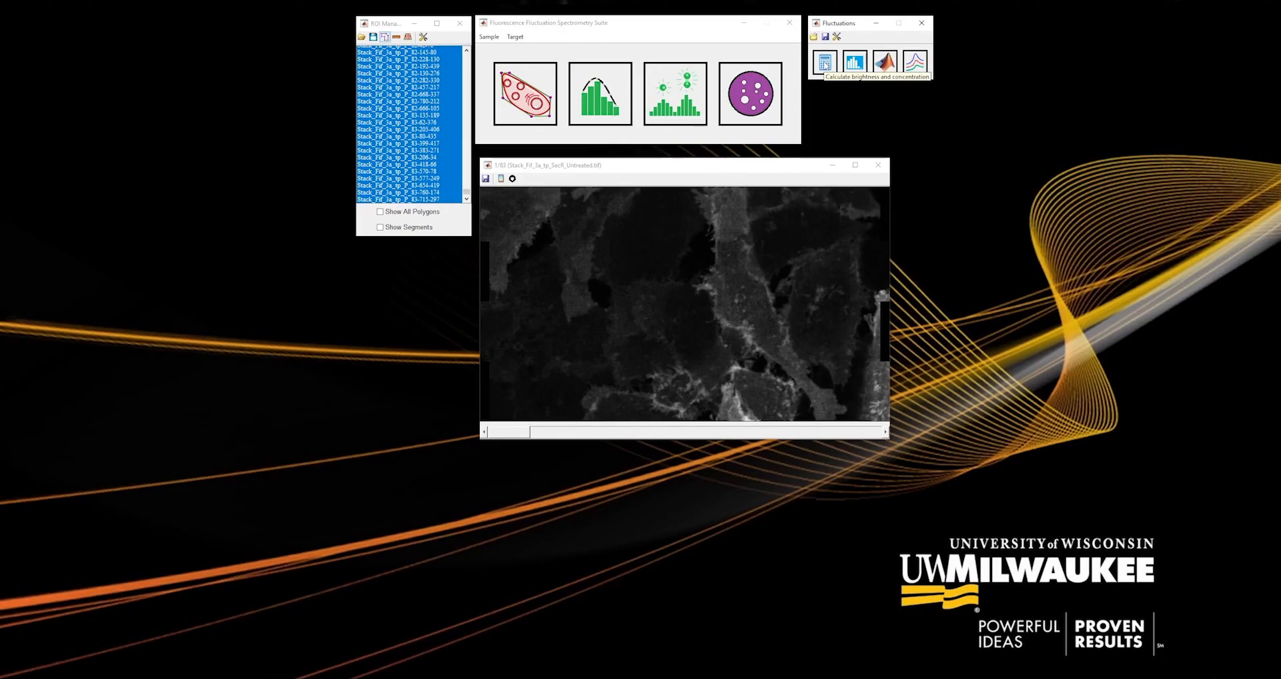
click(825, 65)
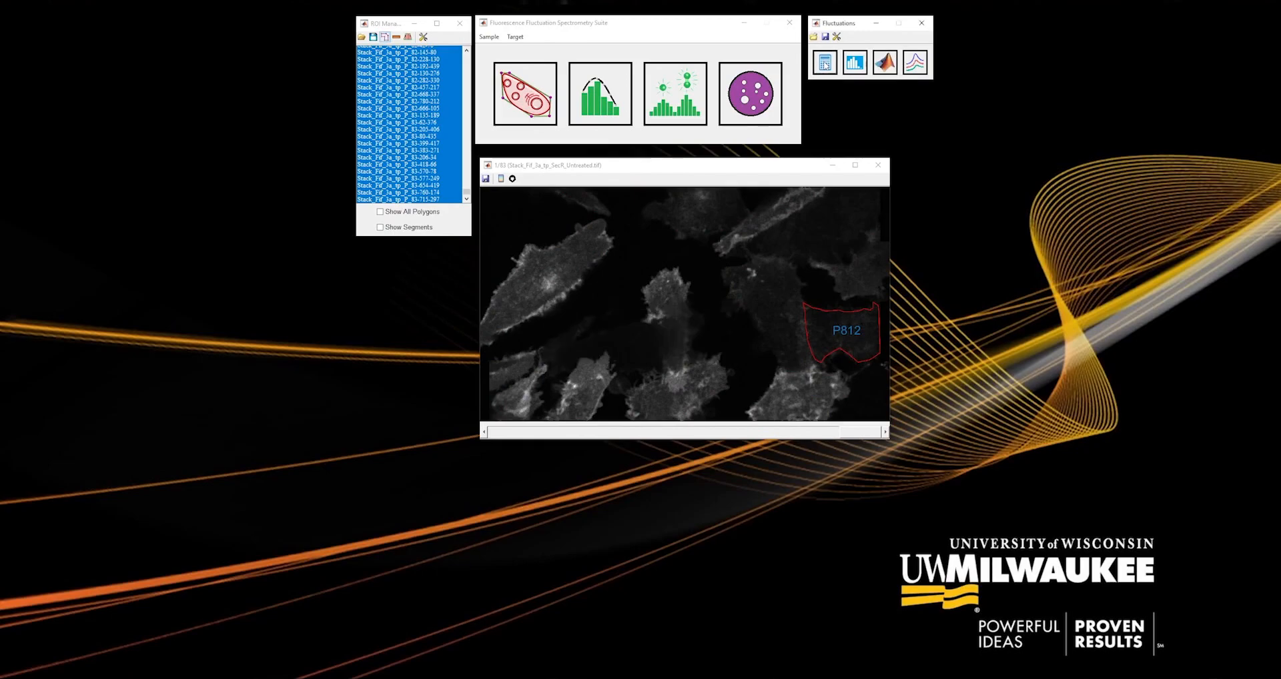
Plot the segments' intensity histograms beside the image and browse the Gaussian fits across ROIs and segments.
click(858, 67)
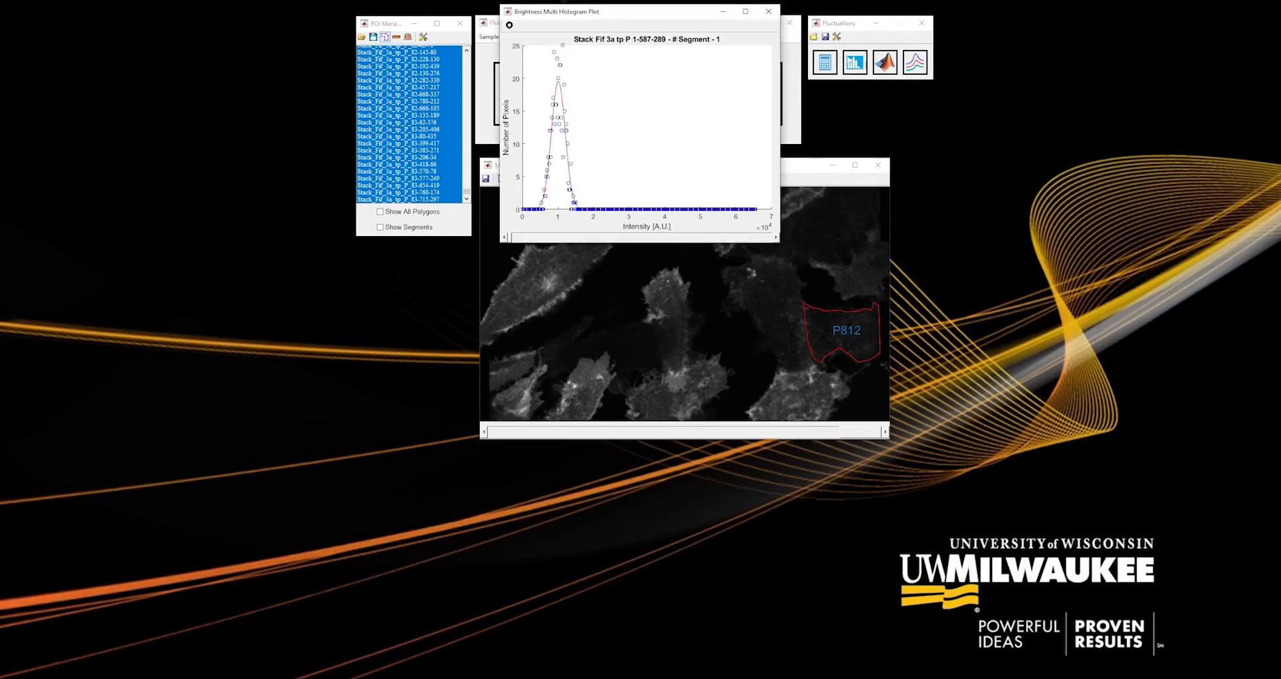
drag(631, 11, 894, 188)
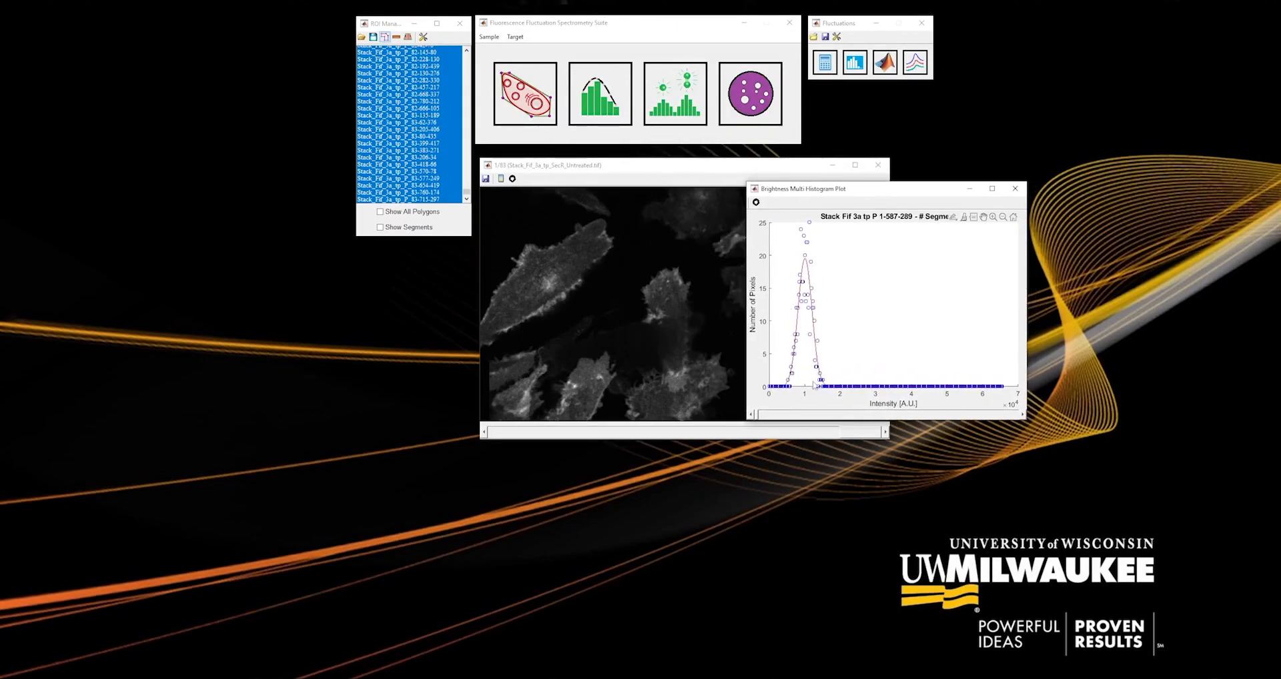
click(1023, 417)
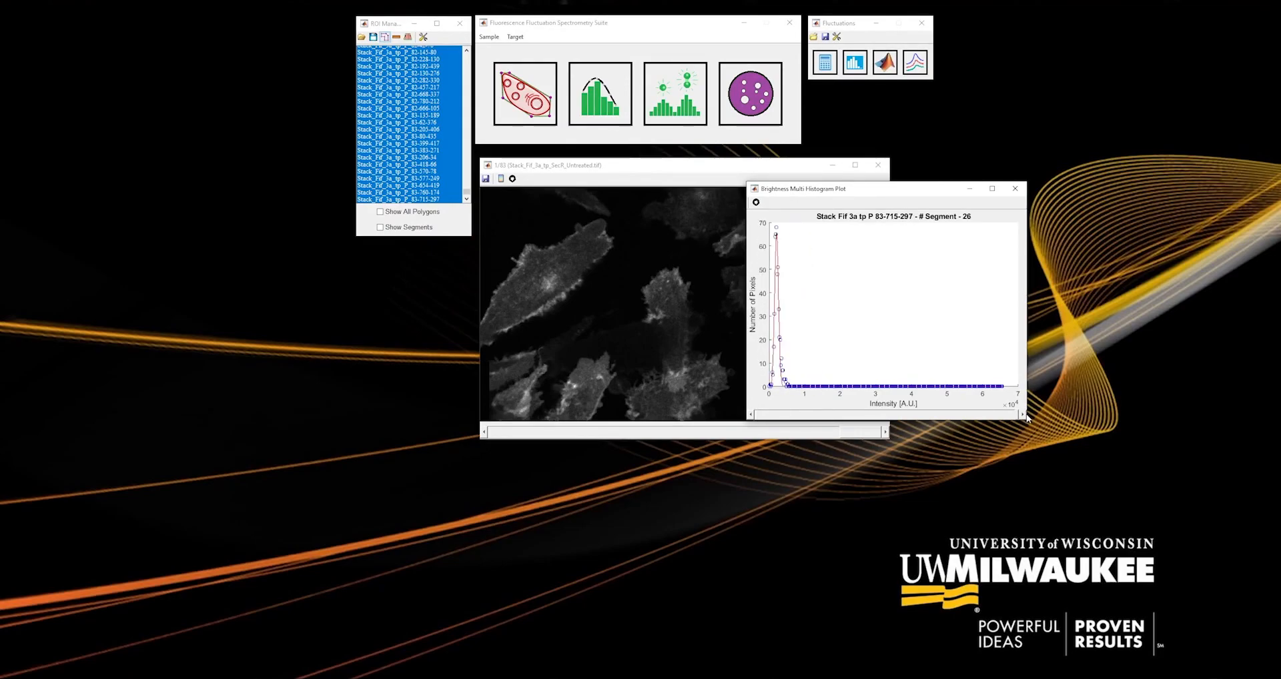
drag(1019, 415, 755, 415)
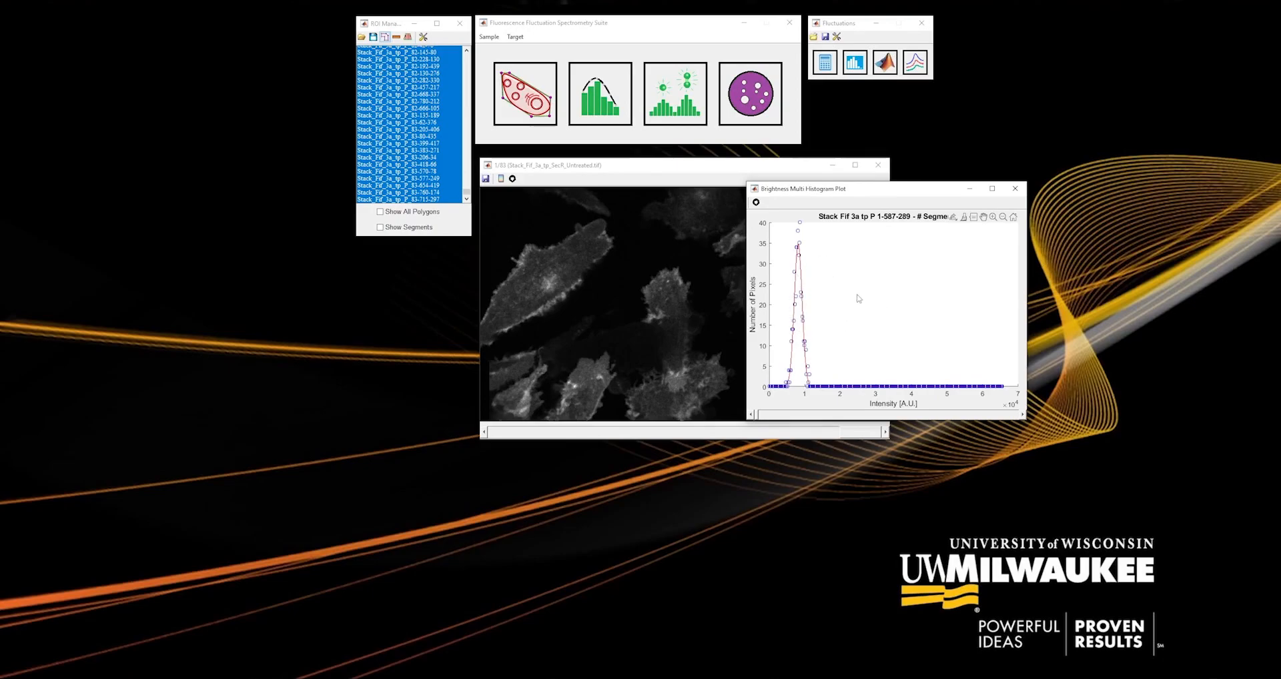
Reopen the fluctuation analysis settings, compare the fitting parameters with further segment histograms, and close the histogram plot.
click(838, 37)
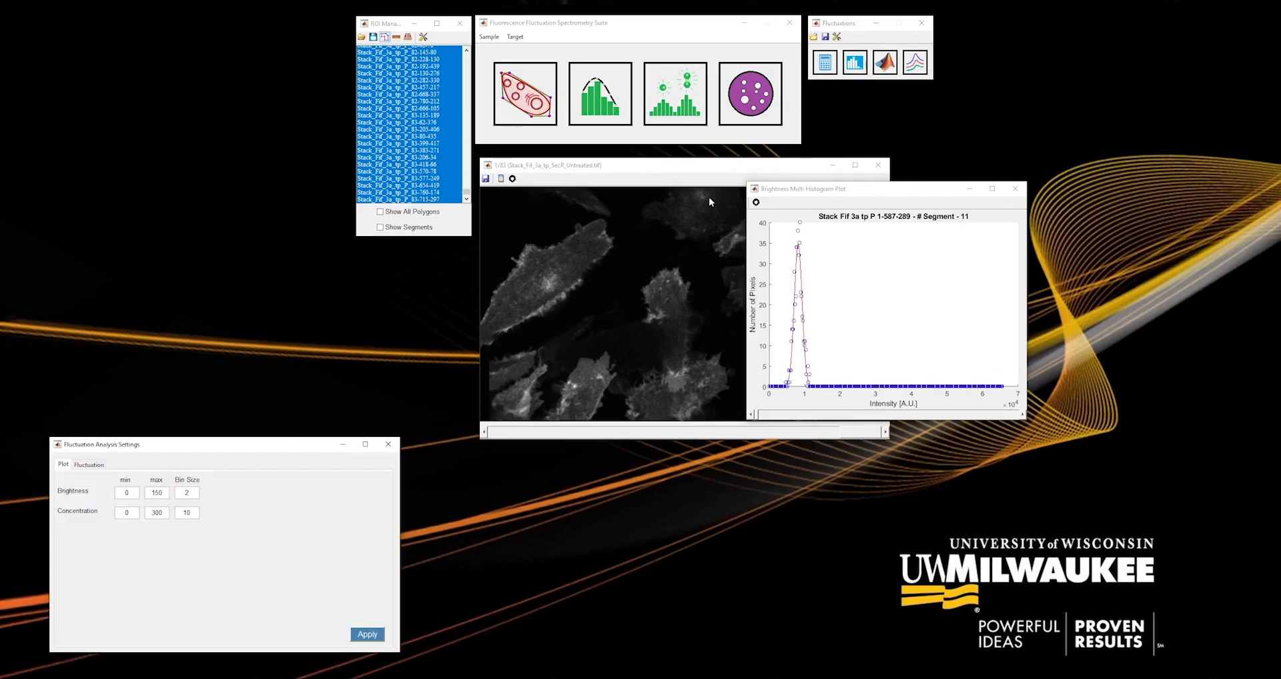
drag(394, 341, 741, 186)
click(682, 205)
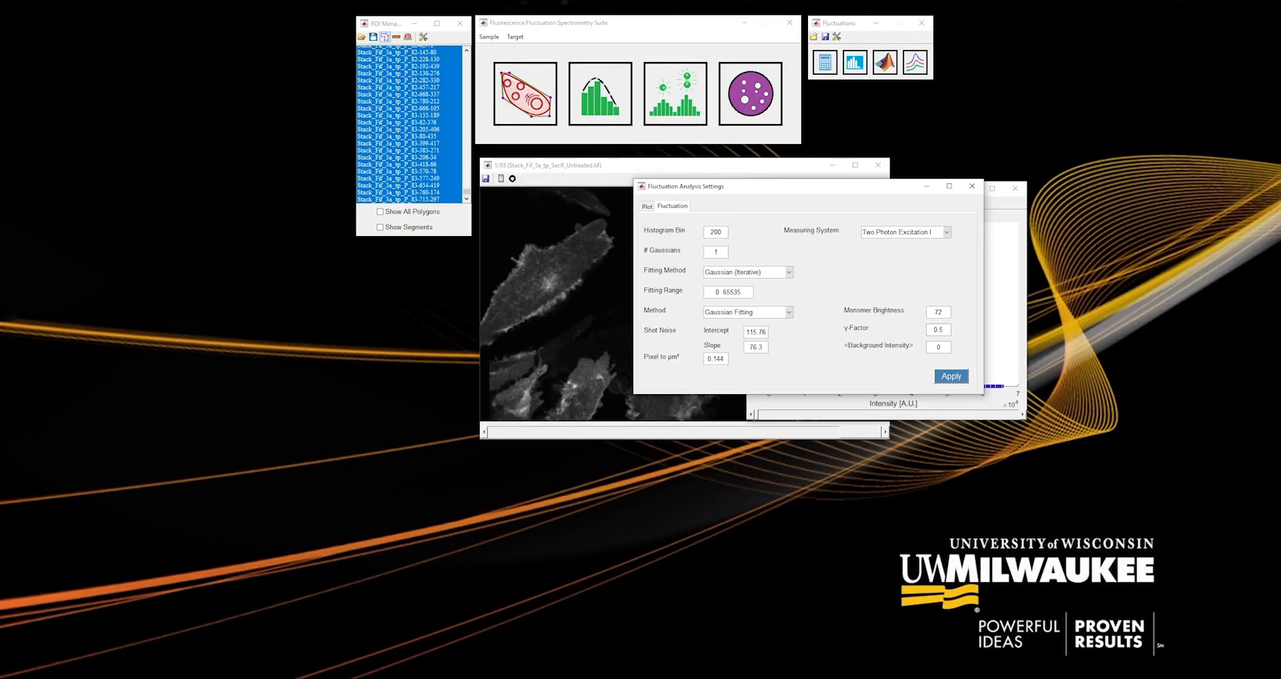
drag(805, 186, 554, 233)
click(1023, 414)
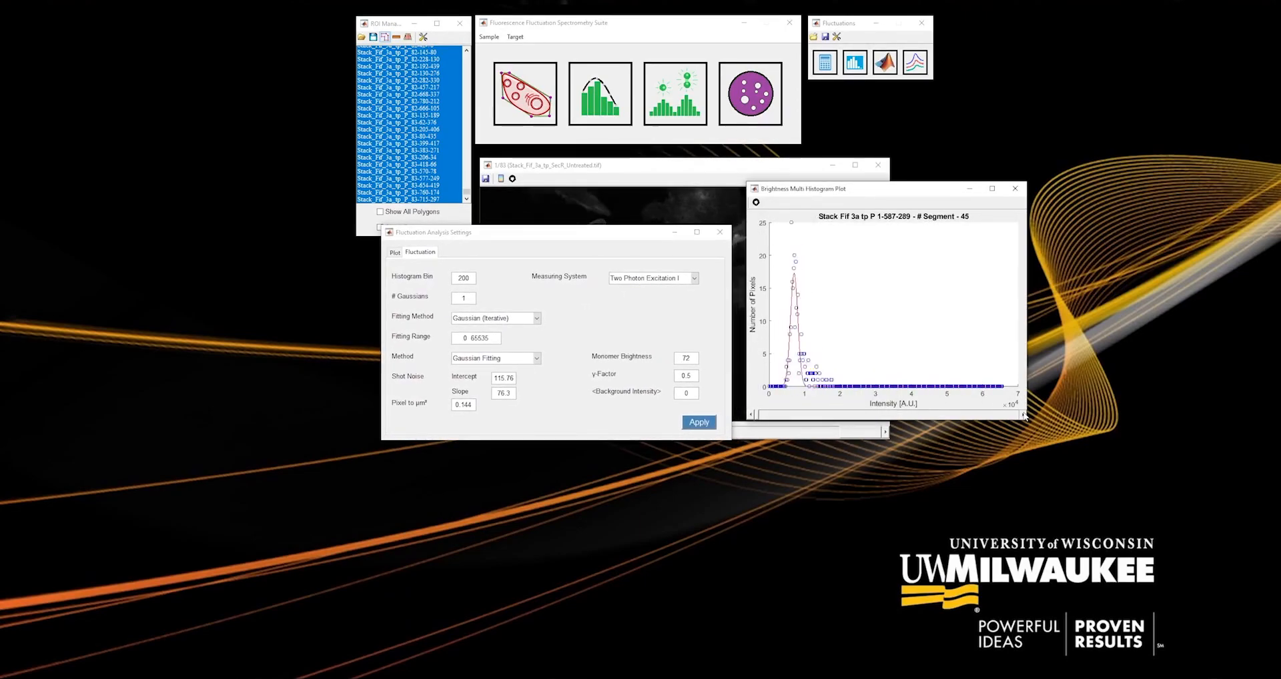
drag(529, 233, 682, 203)
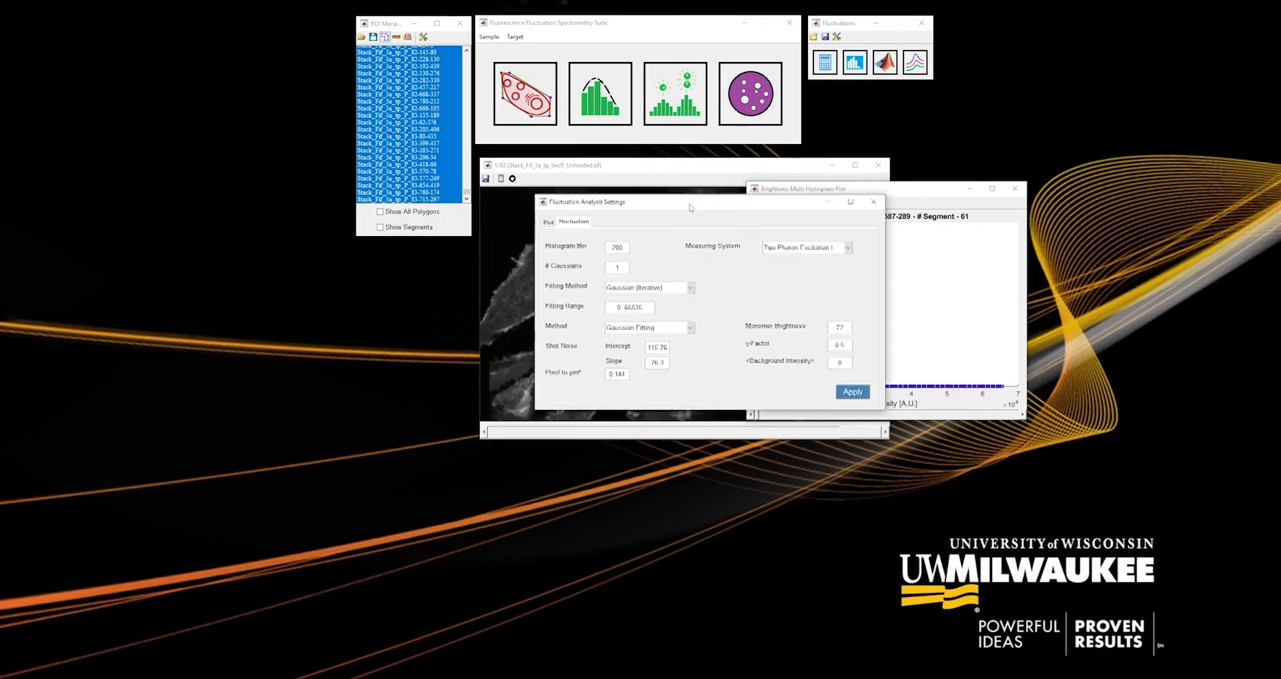
click(1016, 190)
Set the plot's maximum brightness to 500 and maximum concentration to 800, change the concentration bin size, and apply the settings.
drag(739, 210, 1032, 214)
click(842, 225)
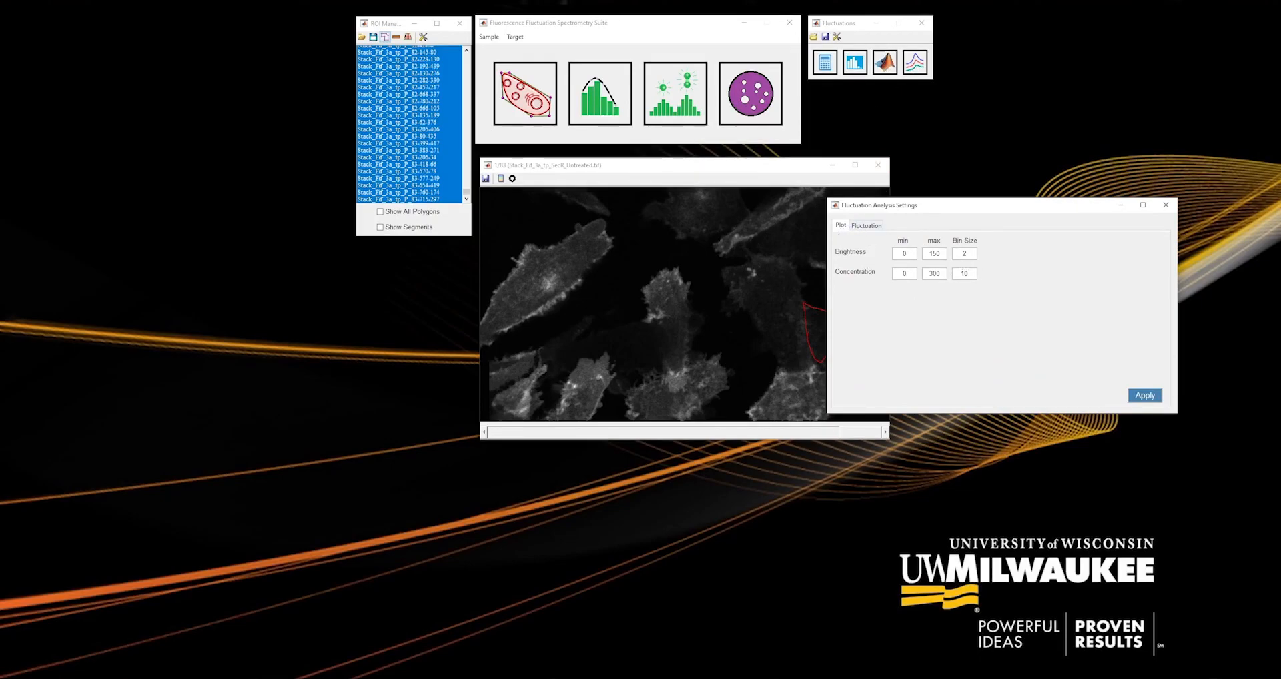
double_click(934, 253)
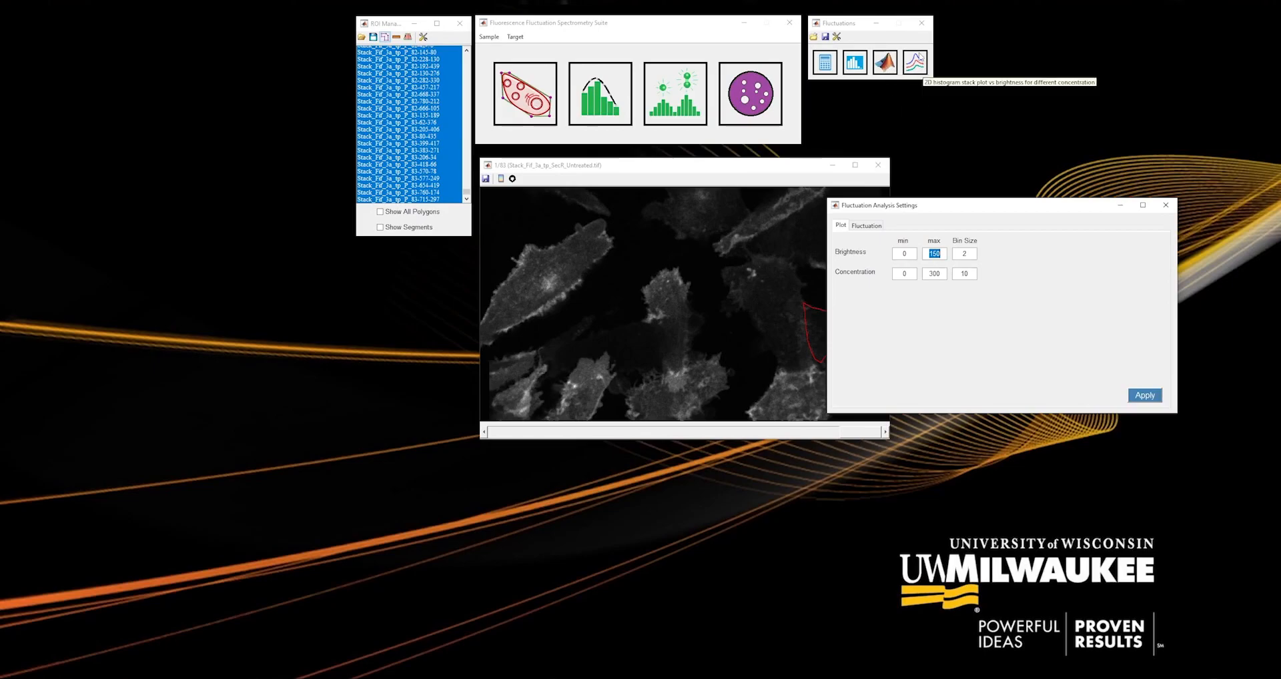
text(500)
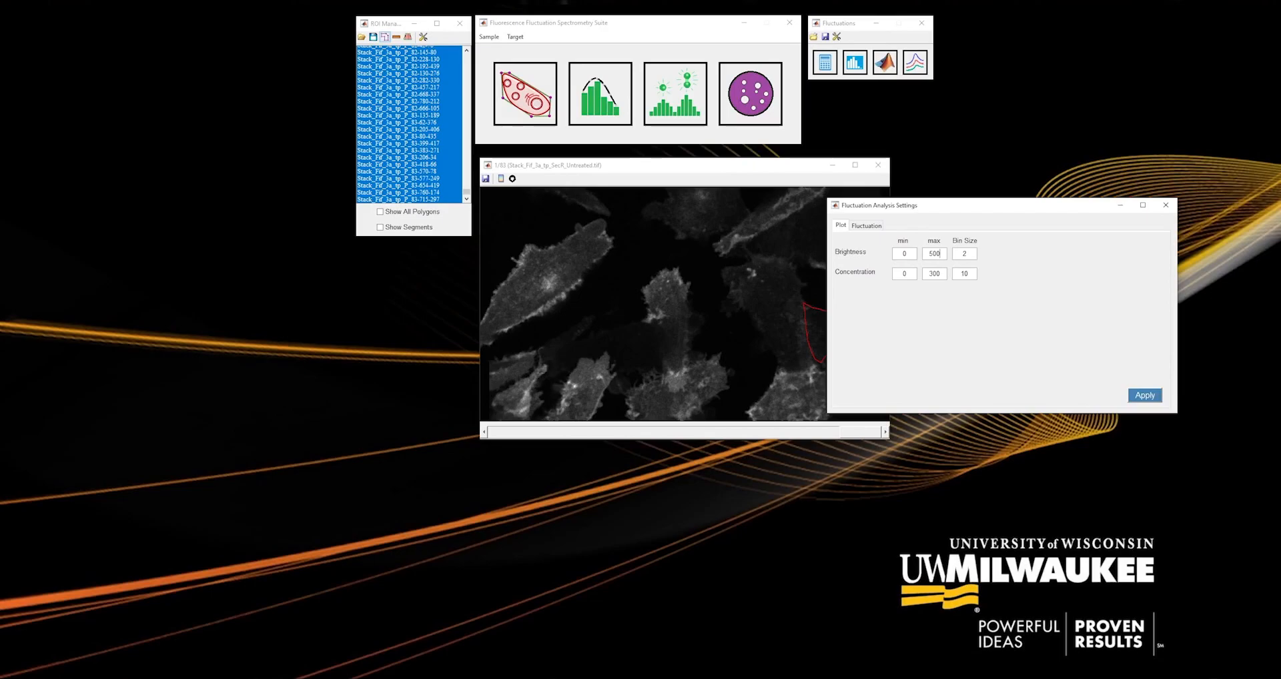
double_click(930, 274)
text(80)
double_click(962, 273)
text(2)
click(1147, 394)
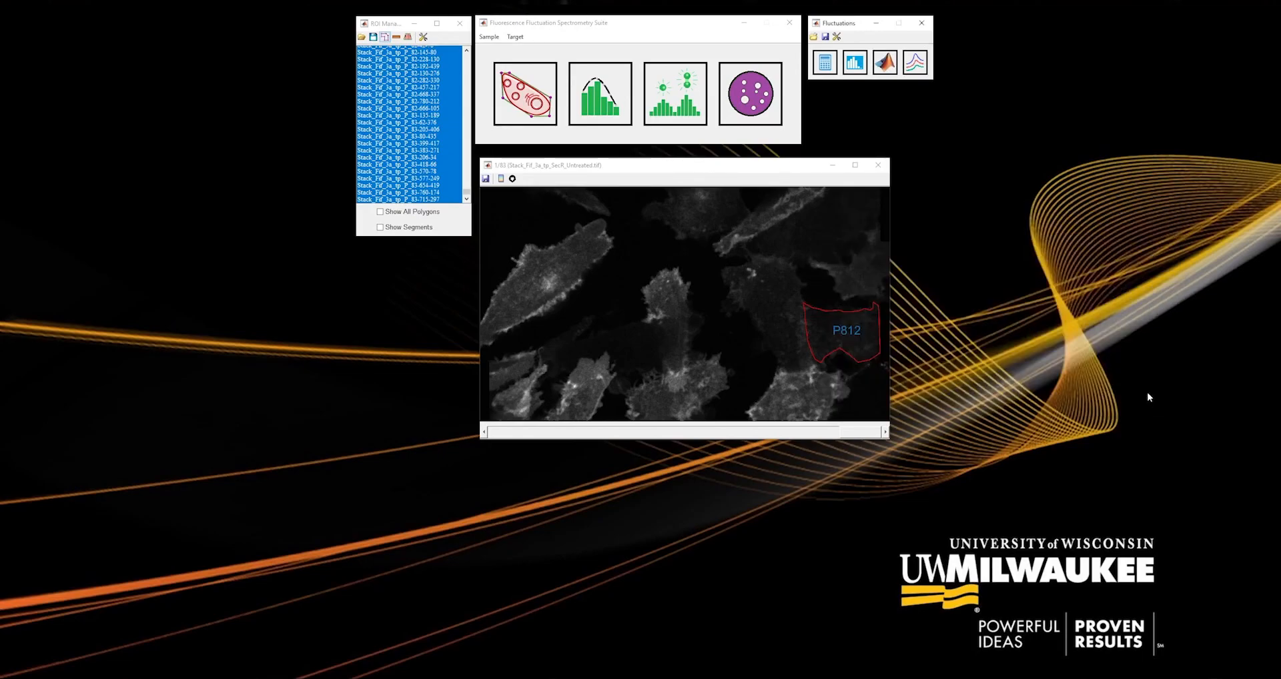
Generate the 3D volcano graph of frequency against effective brightness and concentration, and rotate it to inspect the peaks.
click(887, 65)
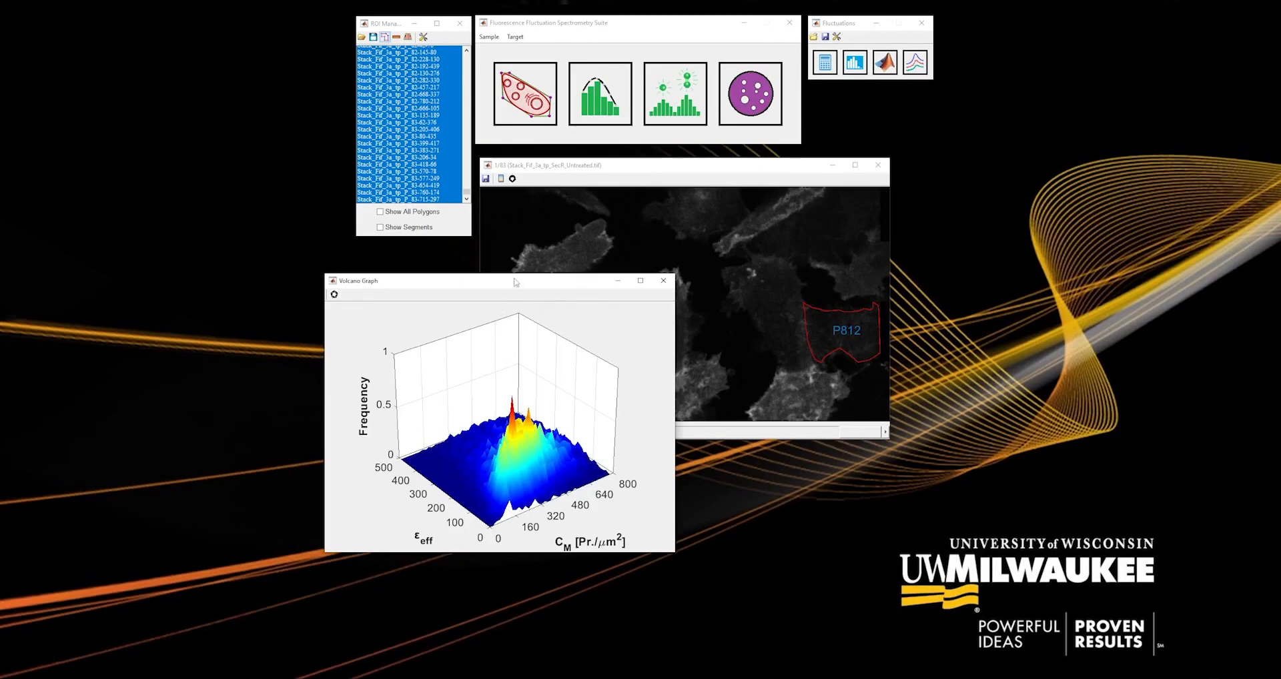
drag(516, 282, 812, 204)
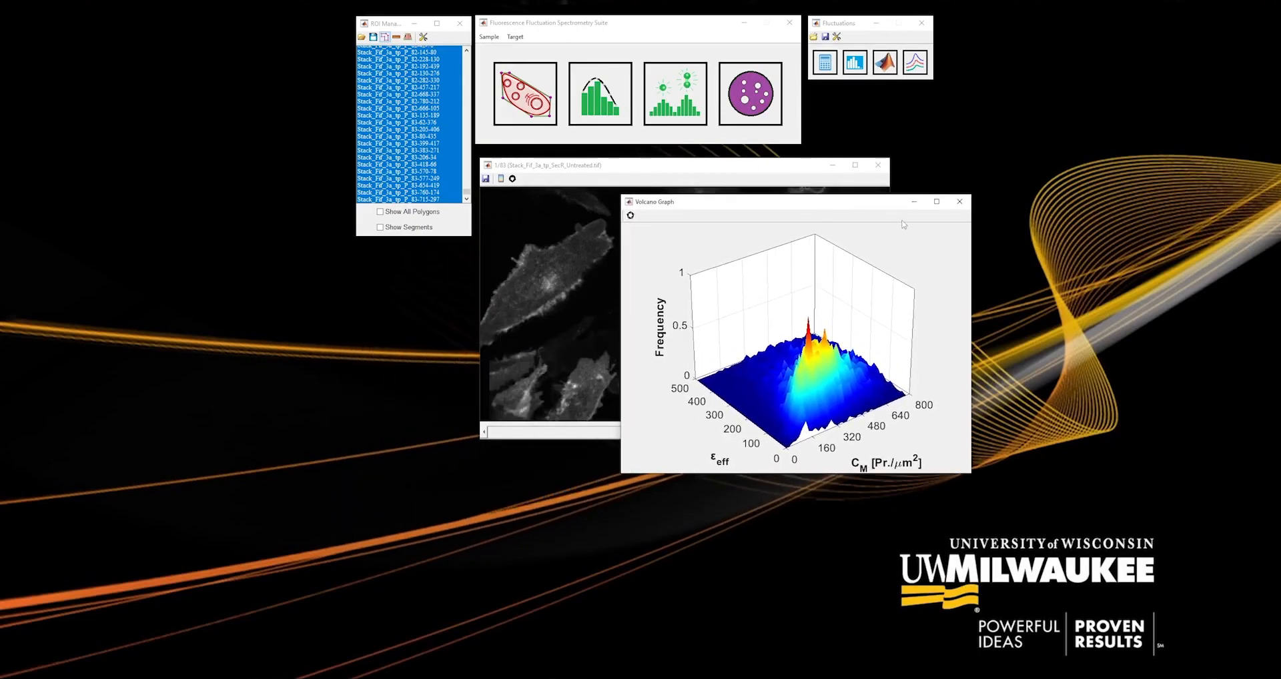
drag(819, 376, 694, 344)
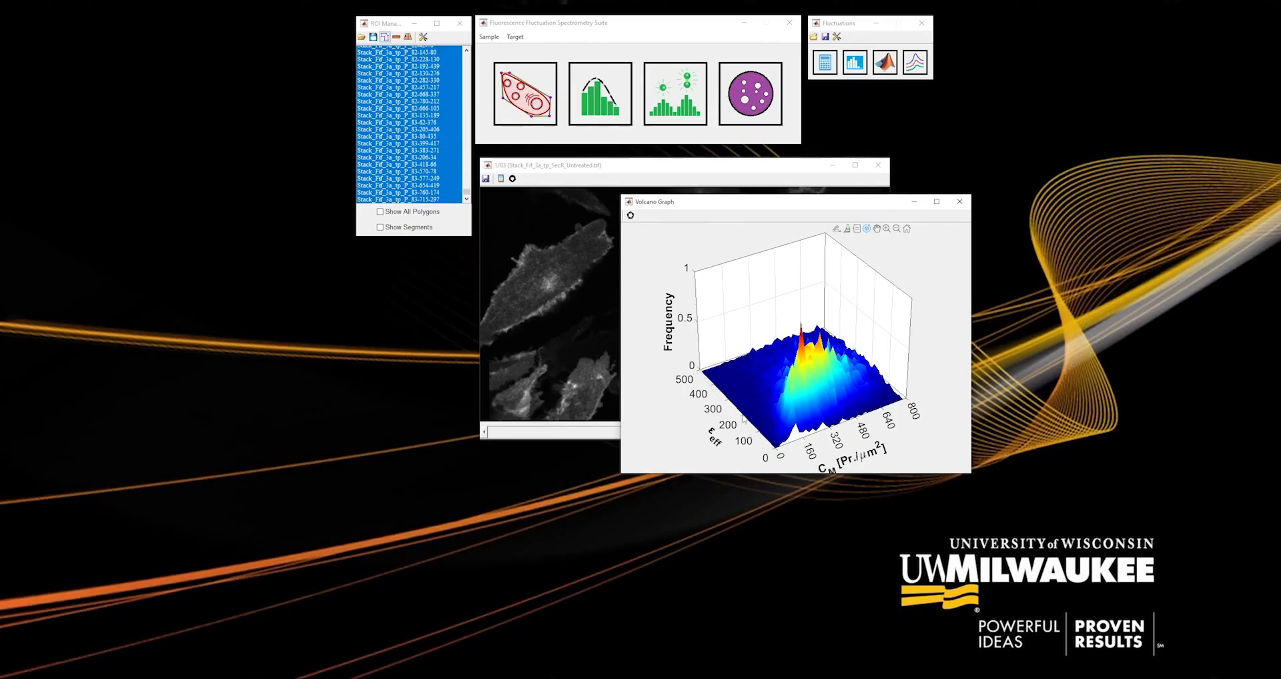
drag(816, 415, 891, 397)
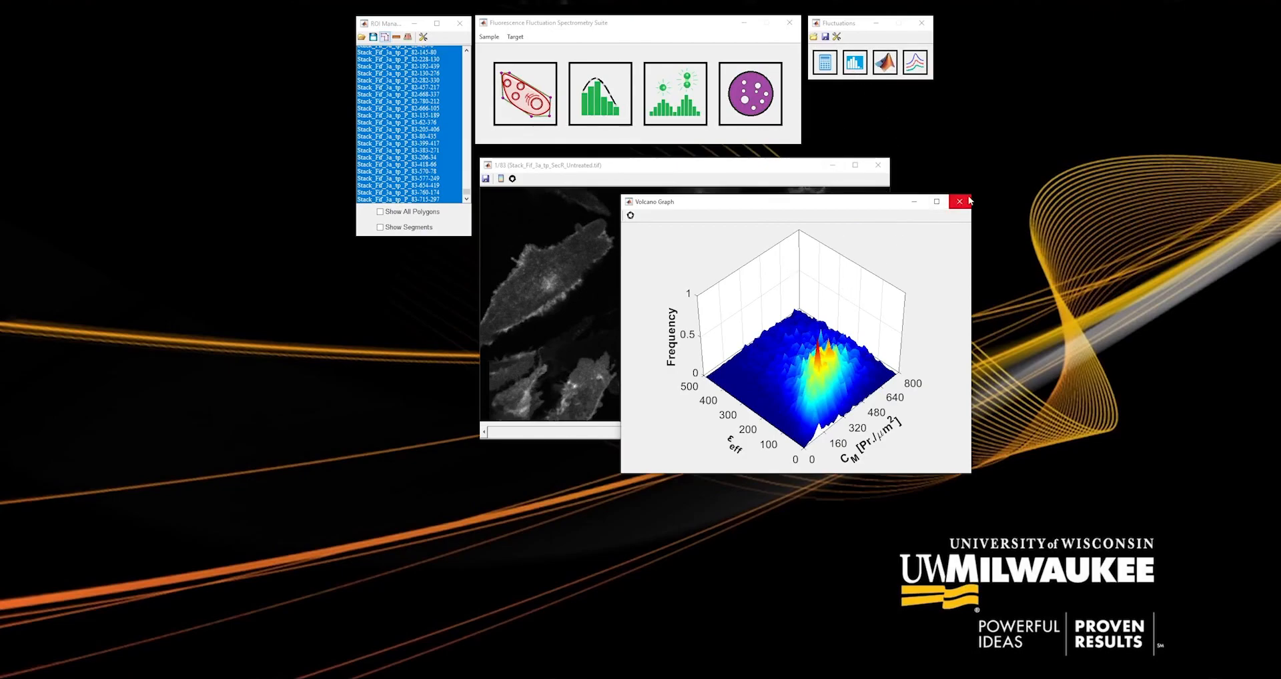
Move the volcano graph aside and generate the stacked brightness histogram plot for different concentrations next to it.
drag(799, 207, 407, 213)
click(916, 68)
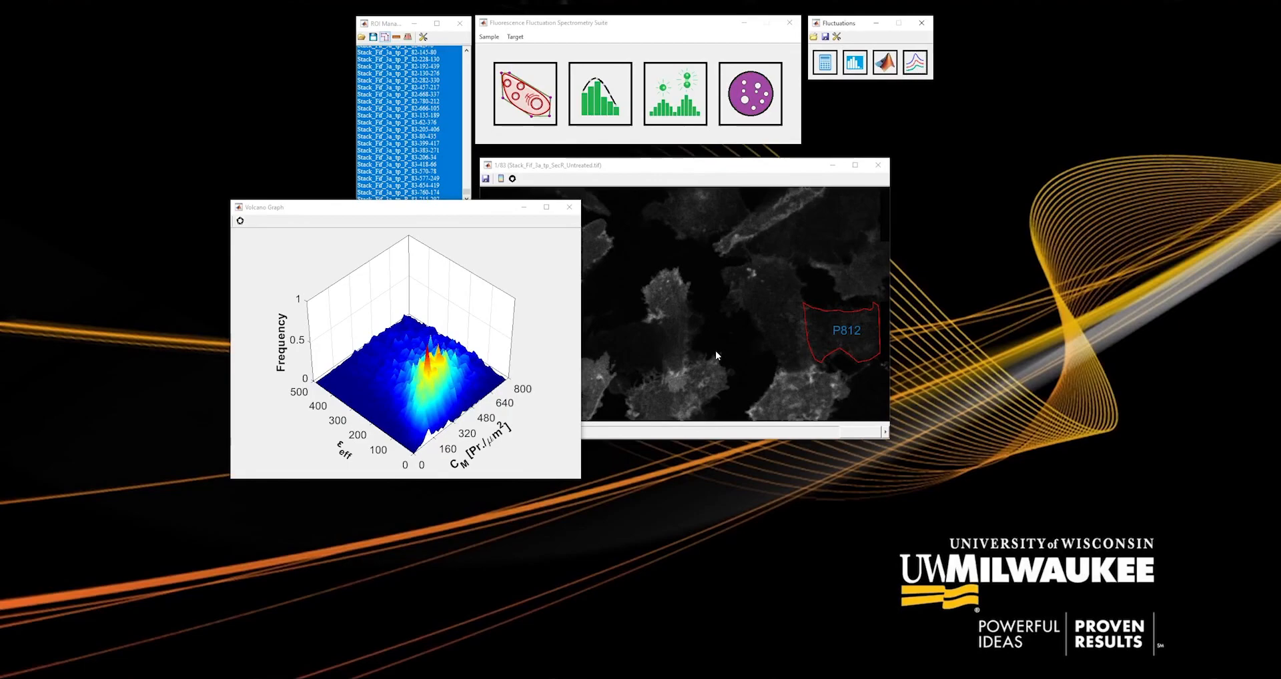
drag(227, 211, 674, 208)
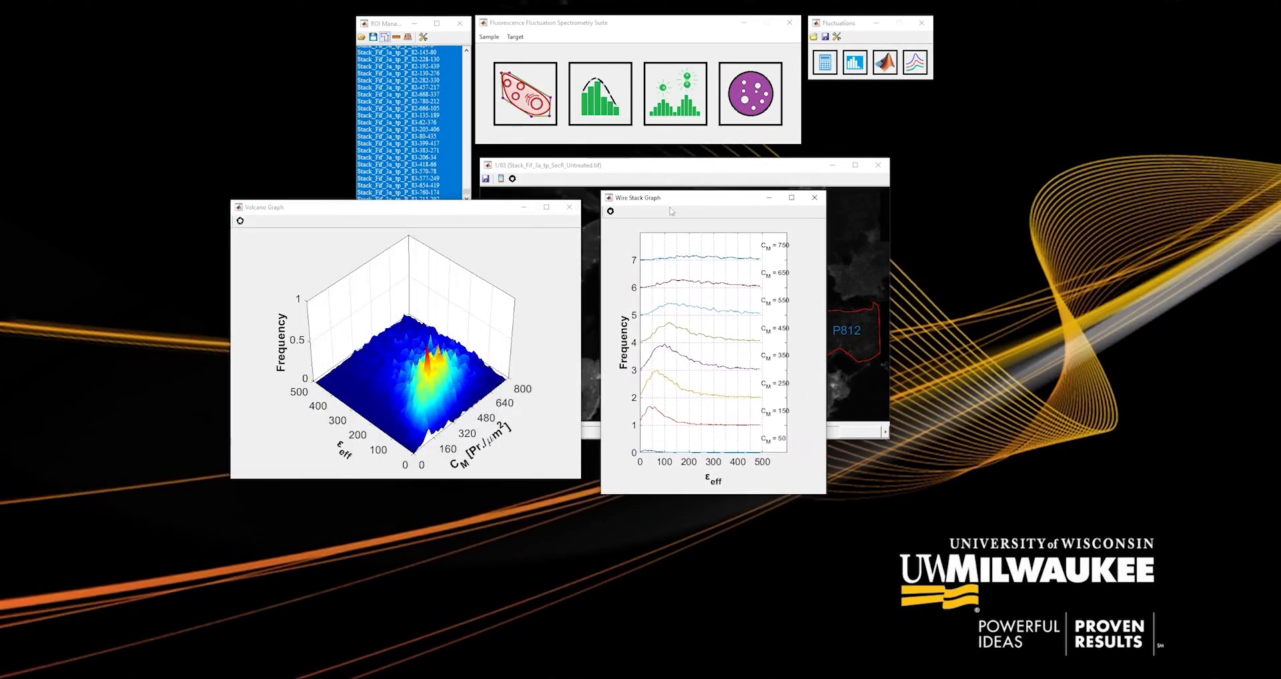
Rotate the volcano graph to examine its frequency profile along the effective brightness axis against the stacked curves.
click(469, 234)
drag(449, 395, 561, 398)
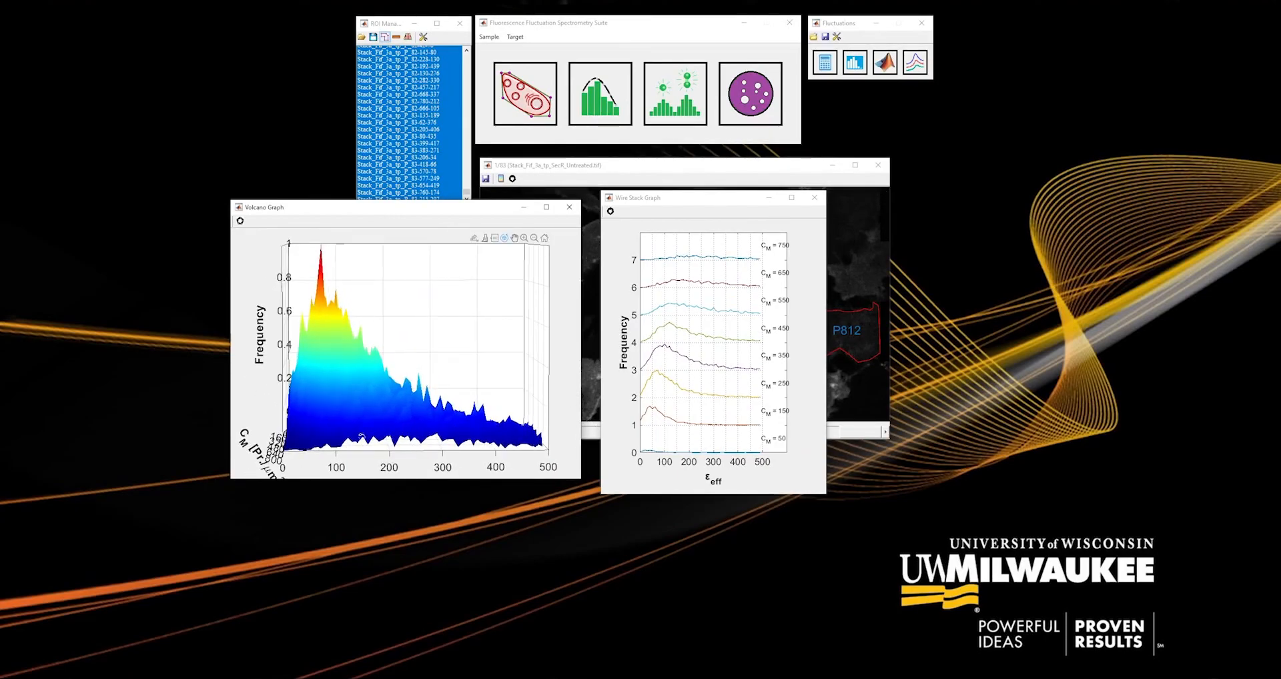
drag(354, 415, 358, 409)
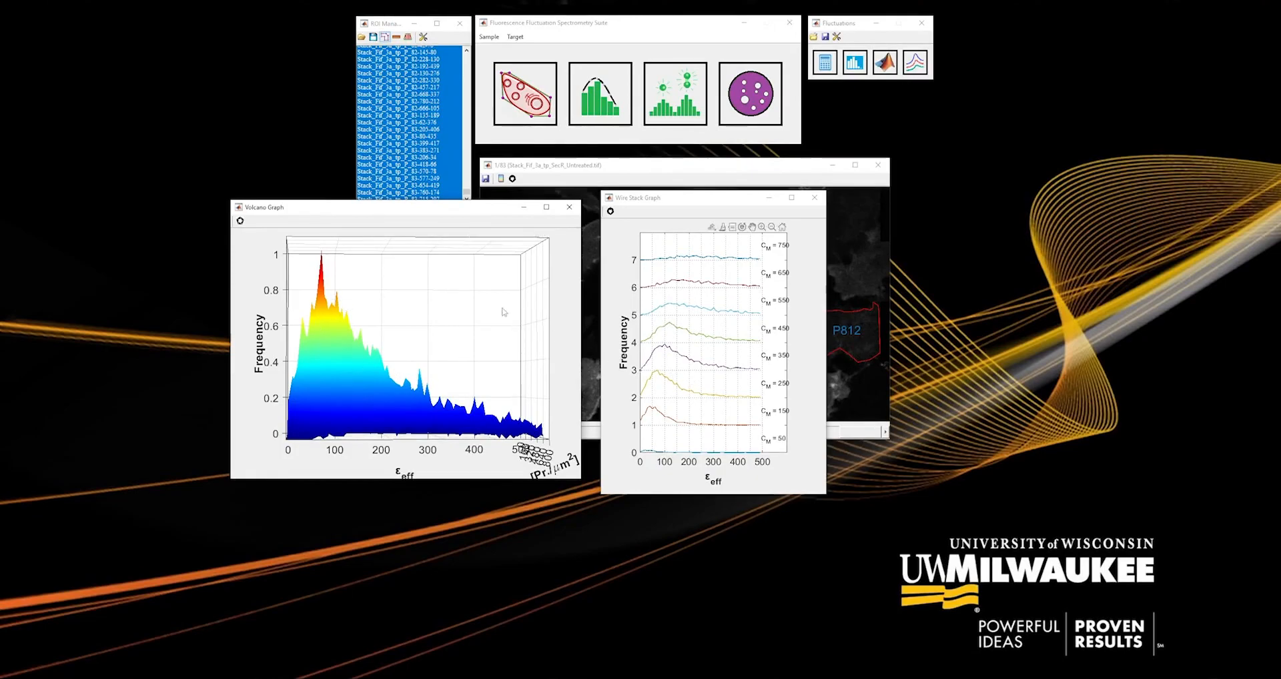
drag(422, 340, 632, 374)
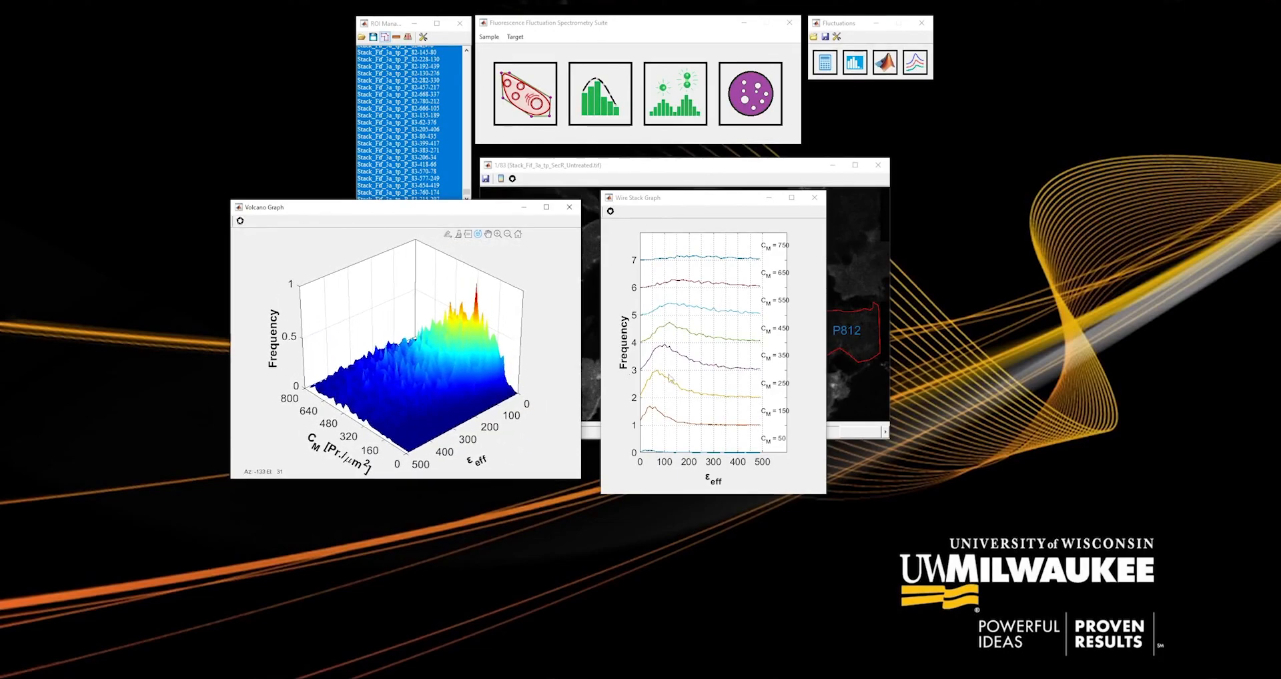